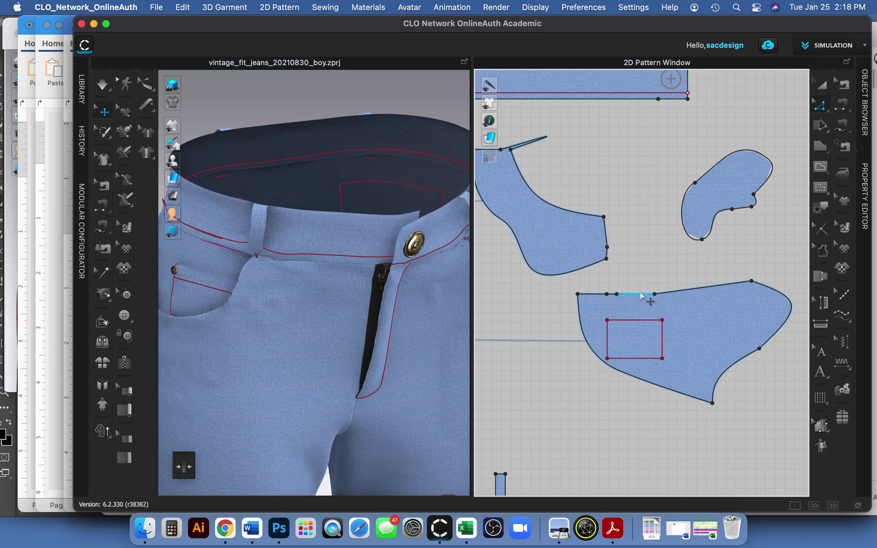
- Bend the short segment on the large pocket piece's upper edge upward with Edit Curvature, and straighten both curve handles to form a rounded bump
{"action": "left_click_drag", "start_coordinate": [818, 109], "coordinate": [762, 138]}
{"action": "left_click_drag", "start_coordinate": [631, 296], "coordinate": [633, 261]}
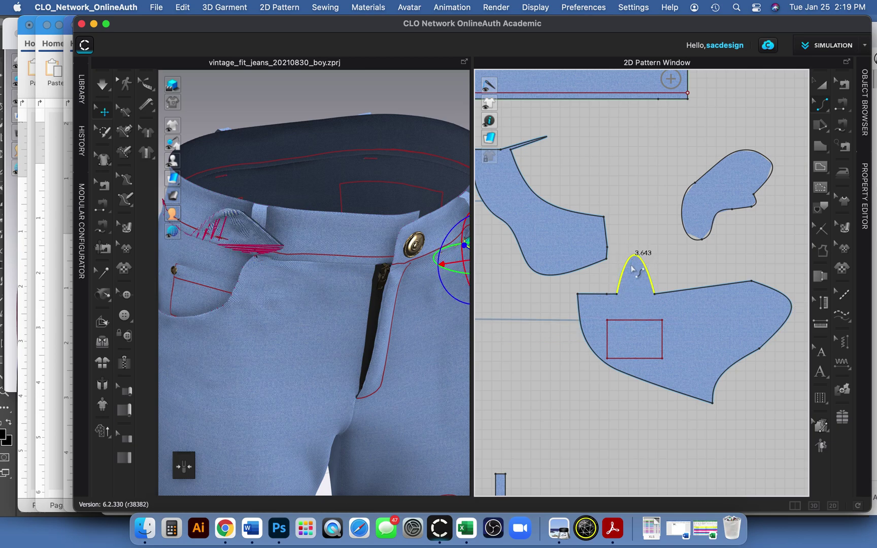
{"action": "key", "text": "v"}
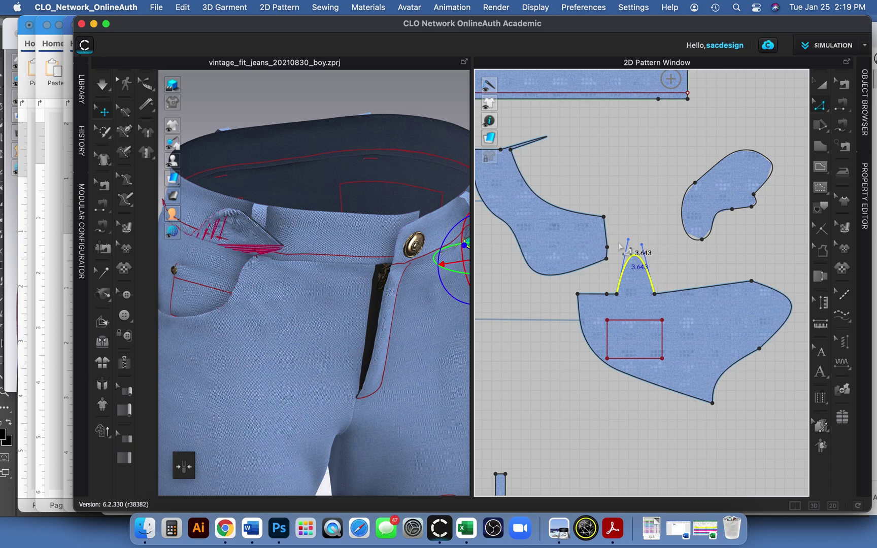
{"action": "left_click_drag", "start_coordinate": [629, 242], "coordinate": [621, 298]}
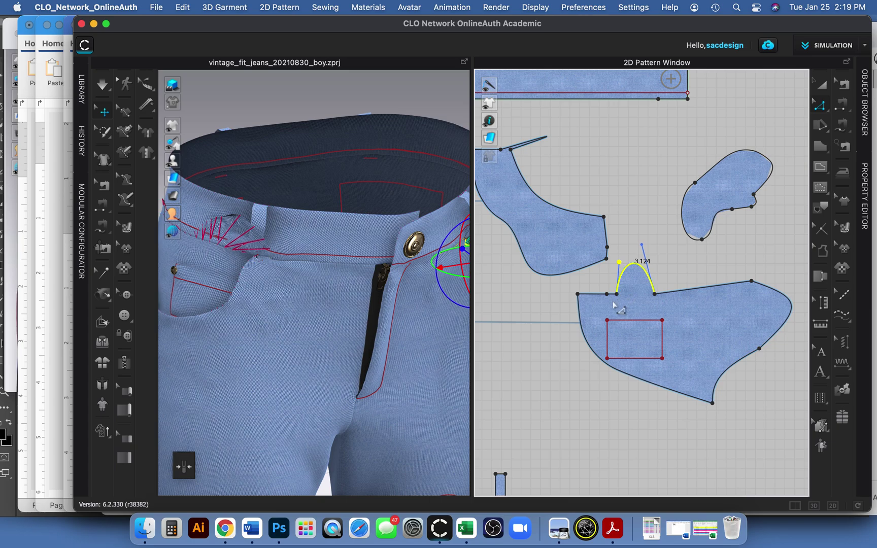
{"action": "left_click", "coordinate": [642, 245]}
{"action": "left_click_drag", "start_coordinate": [643, 247], "coordinate": [658, 300]}
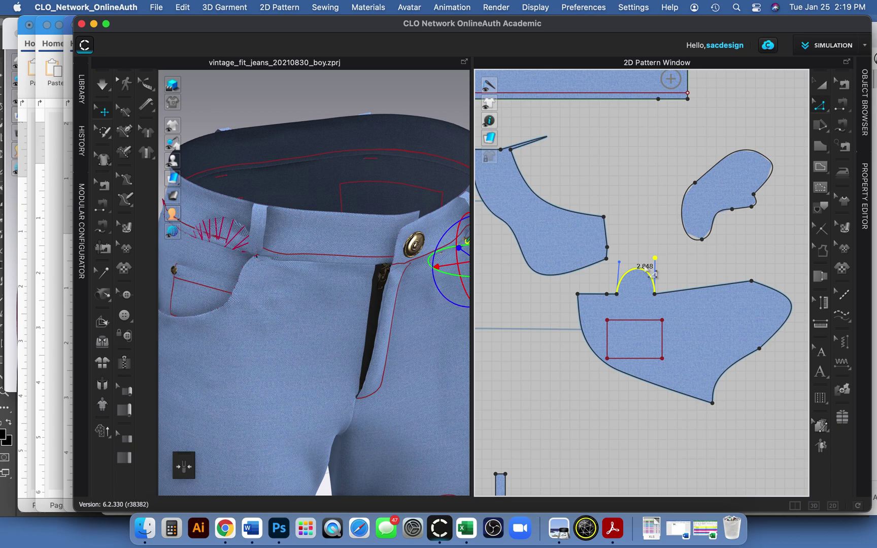
- Add a curve point at the peak of the bump with Edit Curve Point and pull it up to a curve length of about 3.64
{"action": "left_click", "coordinate": [823, 112]}
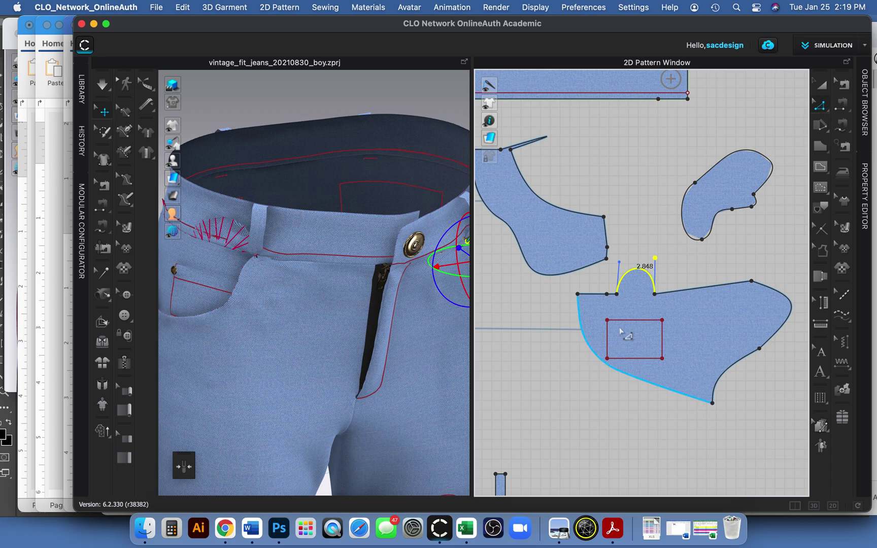
{"action": "left_click", "coordinate": [638, 274]}
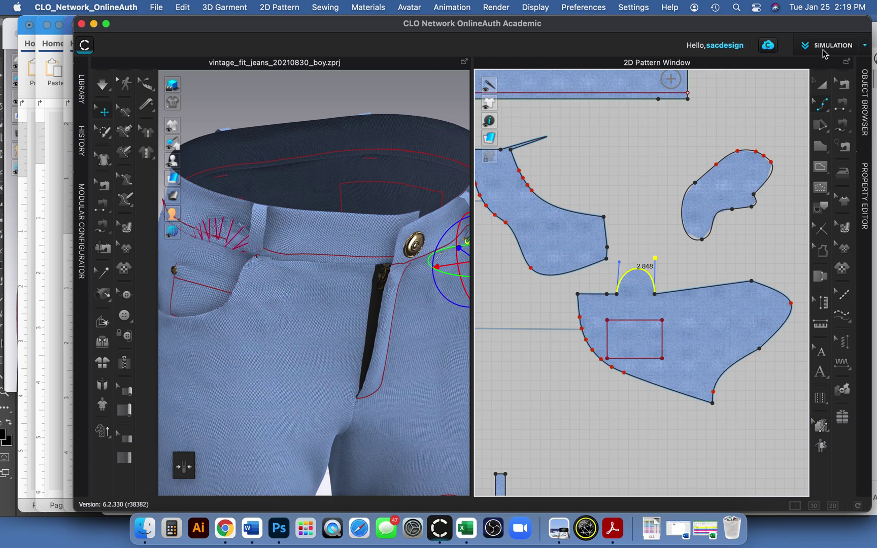
{"action": "left_click", "coordinate": [823, 108]}
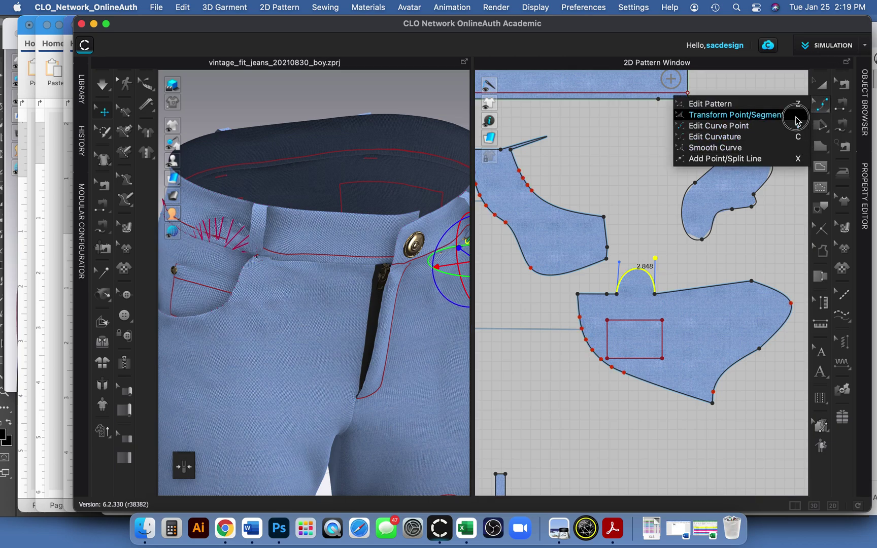
{"action": "left_click", "coordinate": [794, 129]}
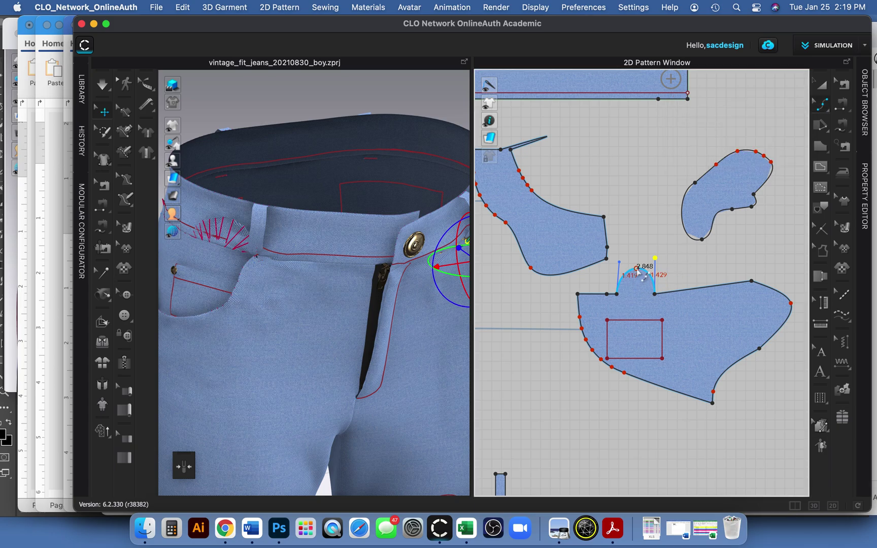
{"action": "mouse_move", "coordinate": [638, 273]}
{"action": "left_mouse_down"}
{"action": "mouse_move", "coordinate": [639, 292]}
{"action": "mouse_move", "coordinate": [638, 242]}
{"action": "mouse_move", "coordinate": [644, 261]}
{"action": "left_mouse_up"}
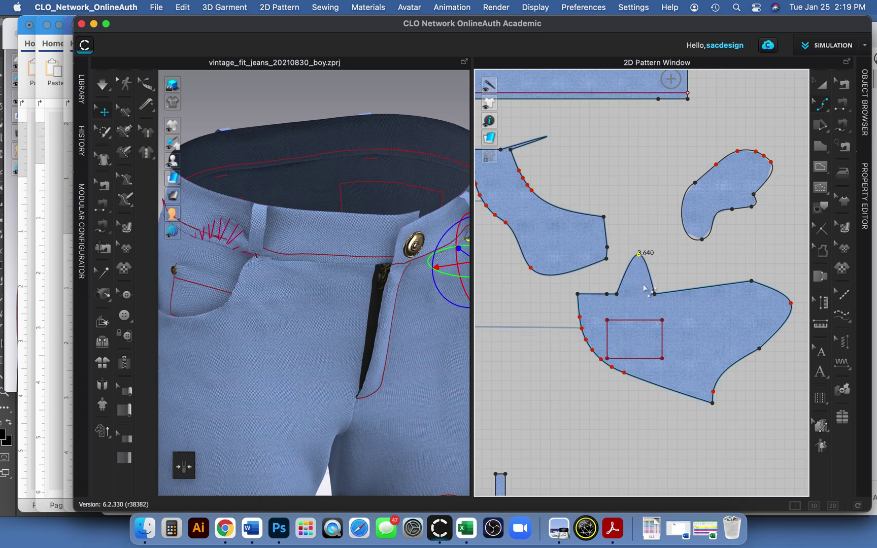
- Flatten the bump on the large pocket piece's upper edge to a shallow curve about 2.03 long
{"action": "key", "text": "z"}
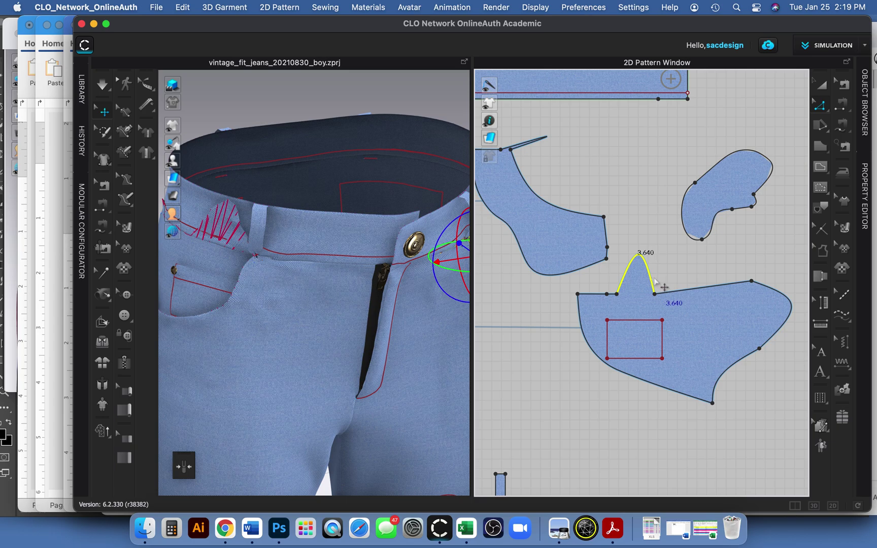
{"action": "key", "text": "v"}
{"action": "mouse_move", "coordinate": [640, 259]}
{"action": "left_mouse_down"}
{"action": "mouse_move", "coordinate": [632, 275]}
{"action": "mouse_move", "coordinate": [646, 300]}
{"action": "mouse_move", "coordinate": [644, 276]}
{"action": "left_mouse_up"}
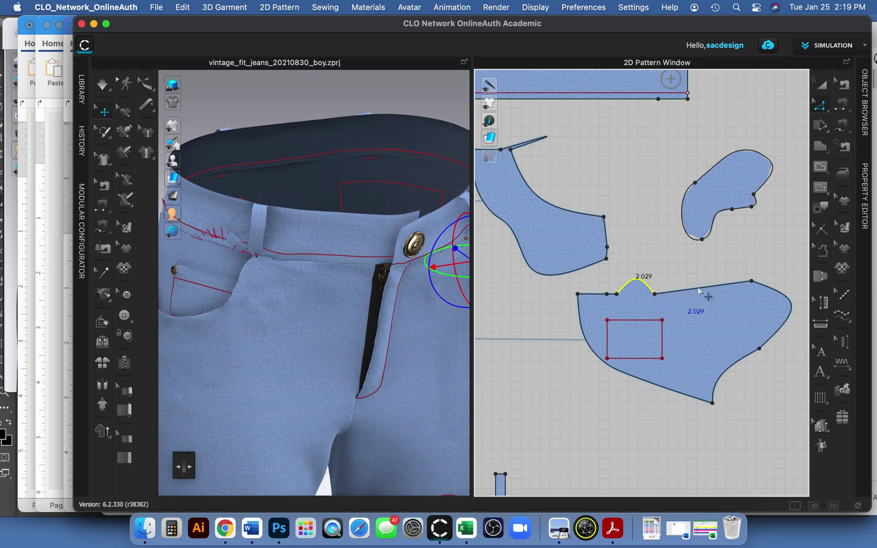
- Move the straight upper segment beside the bump upward and bend it outward with Edit Curvature to a curve about 4.18 long
{"action": "mouse_move", "coordinate": [699, 266]}
{"action": "left_mouse_down"}
{"action": "mouse_move", "coordinate": [698, 251]}
{"action": "mouse_move", "coordinate": [699, 279]}
{"action": "left_mouse_up"}
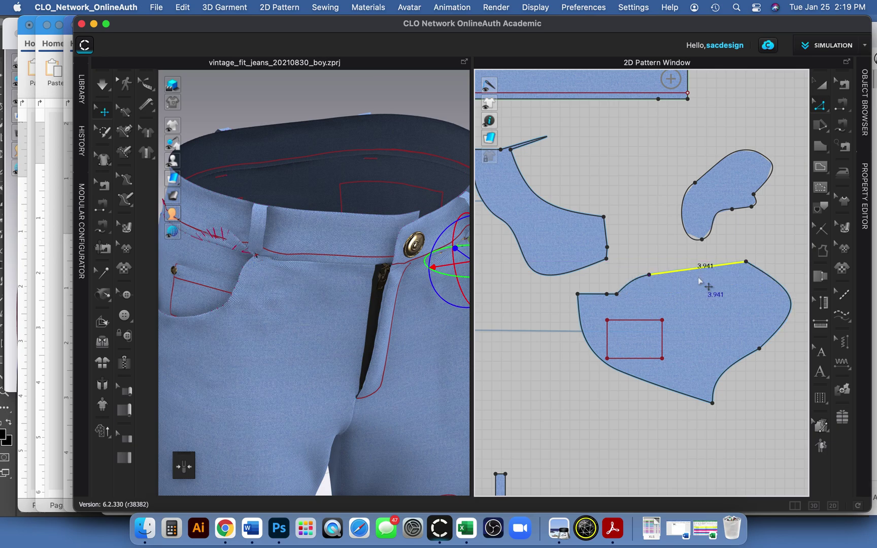
{"action": "key", "text": "v"}
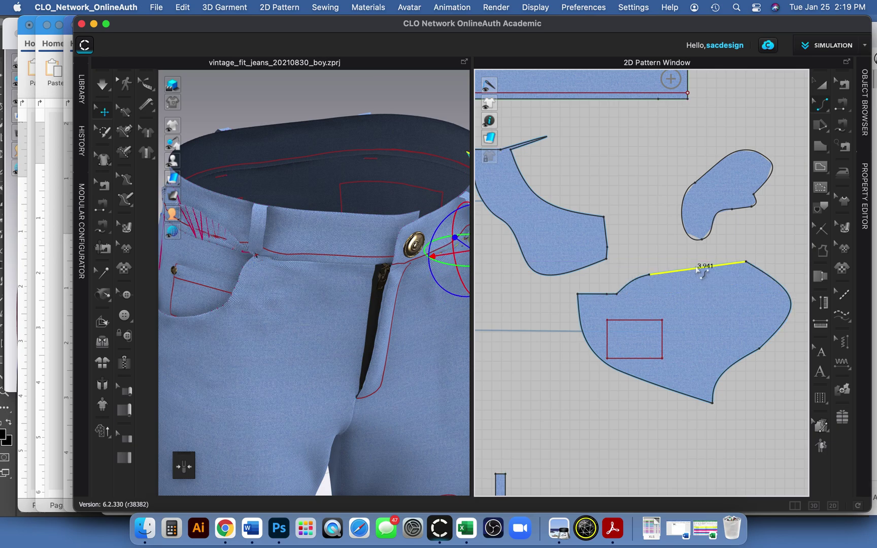
{"action": "mouse_move", "coordinate": [698, 266]}
{"action": "left_mouse_down"}
{"action": "mouse_move", "coordinate": [697, 251]}
{"action": "mouse_move", "coordinate": [709, 257]}
{"action": "left_mouse_up"}
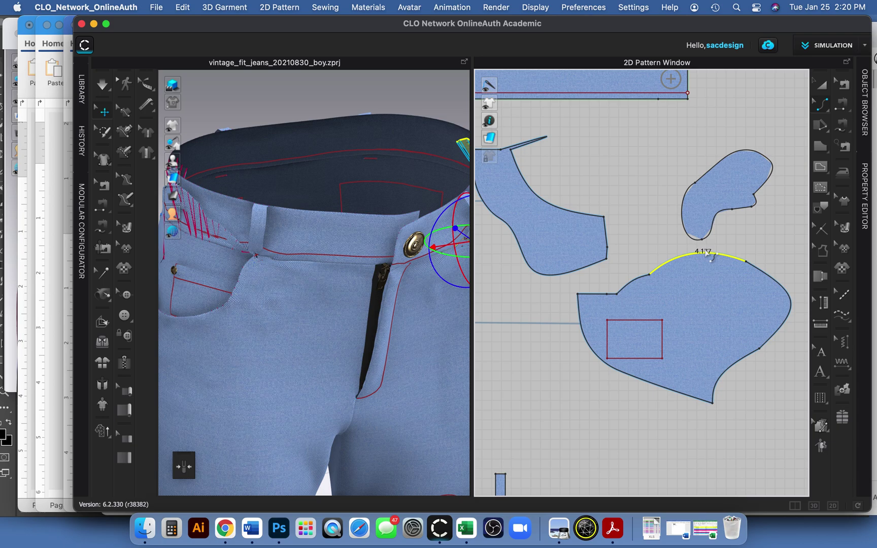
{"action": "key", "text": "c"}
{"action": "left_click", "coordinate": [821, 104]}
{"action": "left_click", "coordinate": [822, 104]}
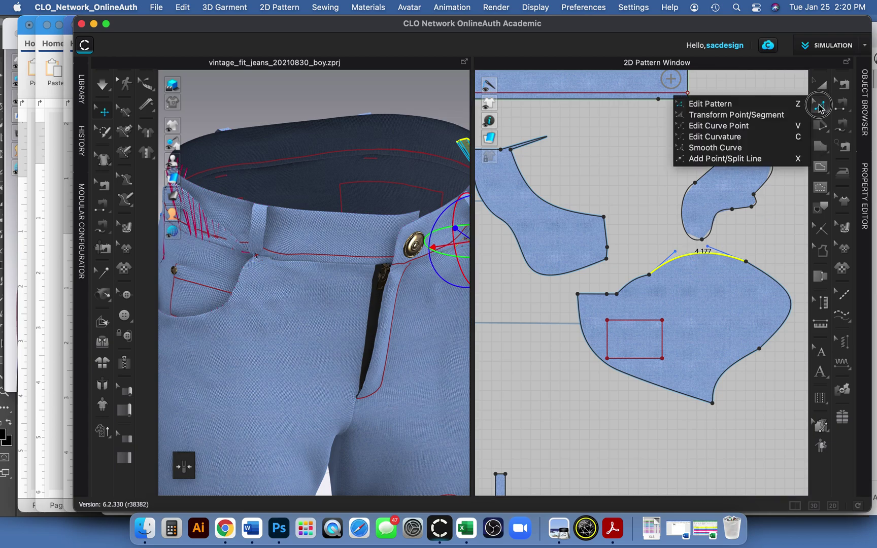
{"action": "left_click", "coordinate": [749, 127]}
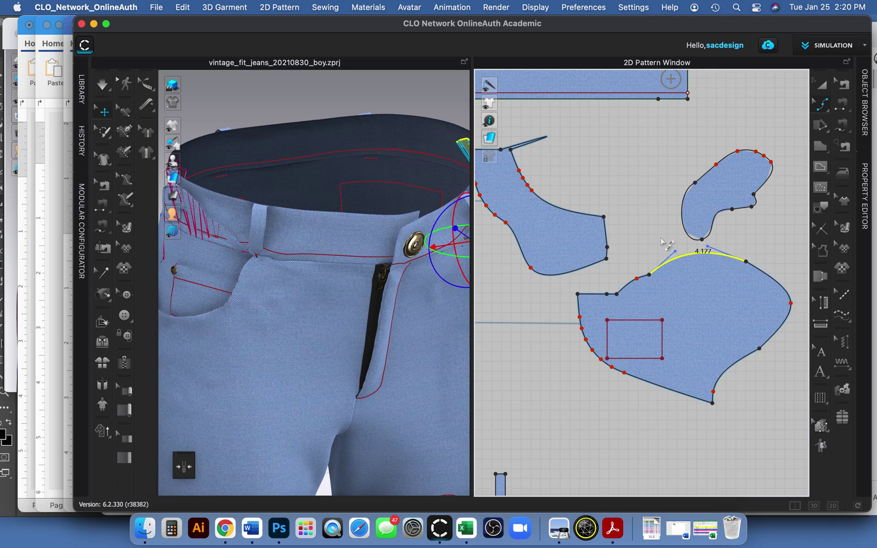
{"action": "left_click", "coordinate": [823, 106]}
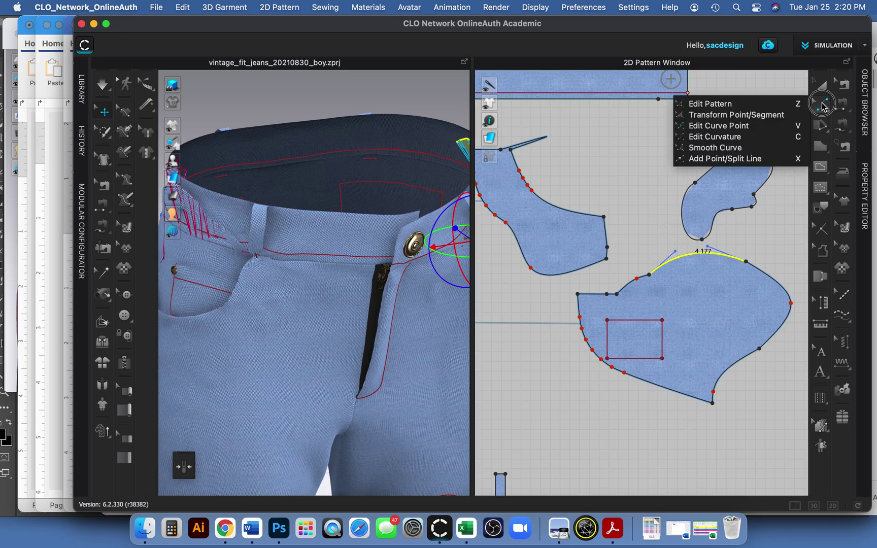
{"action": "left_click", "coordinate": [727, 149]}
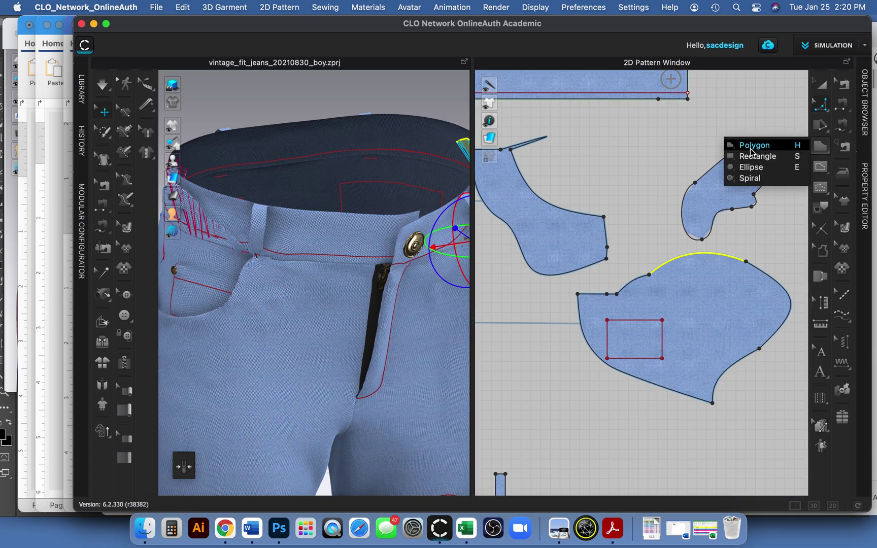
{"action": "left_click", "coordinate": [608, 142]}
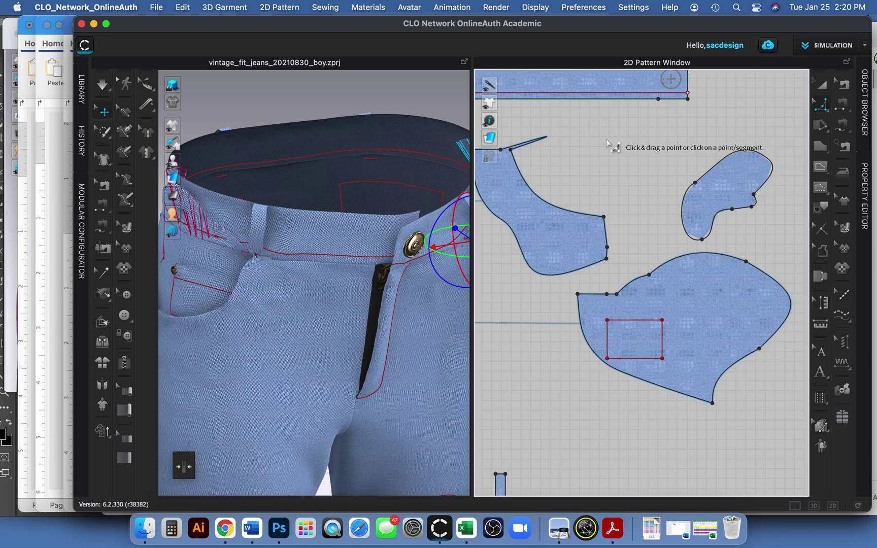
- Draw a small closed four-point pattern piece with curved sides in the empty area above the large pocket piece, using the Polygon tool
{"action": "left_click", "coordinate": [821, 146]}
{"action": "left_click_drag", "start_coordinate": [619, 160], "coordinate": [630, 177]}
{"action": "left_click", "coordinate": [663, 168]}
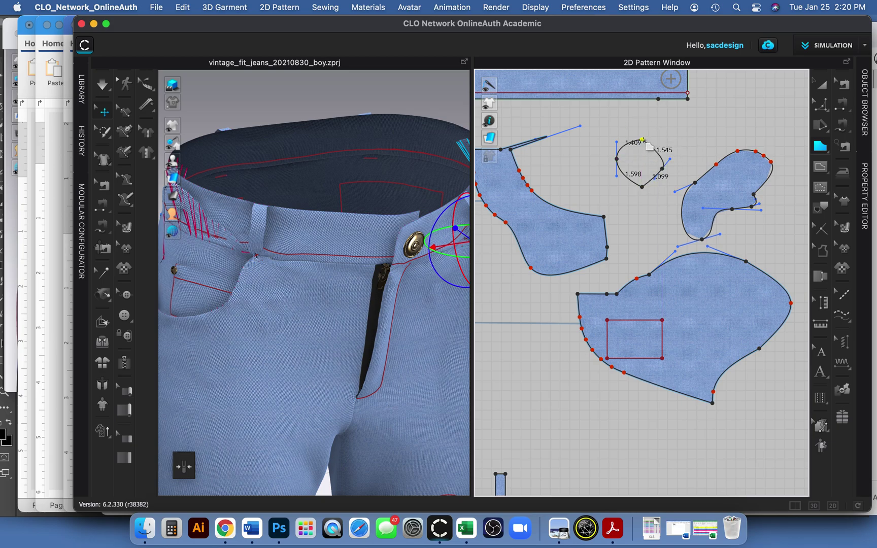
{"action": "left_click", "coordinate": [643, 141]}
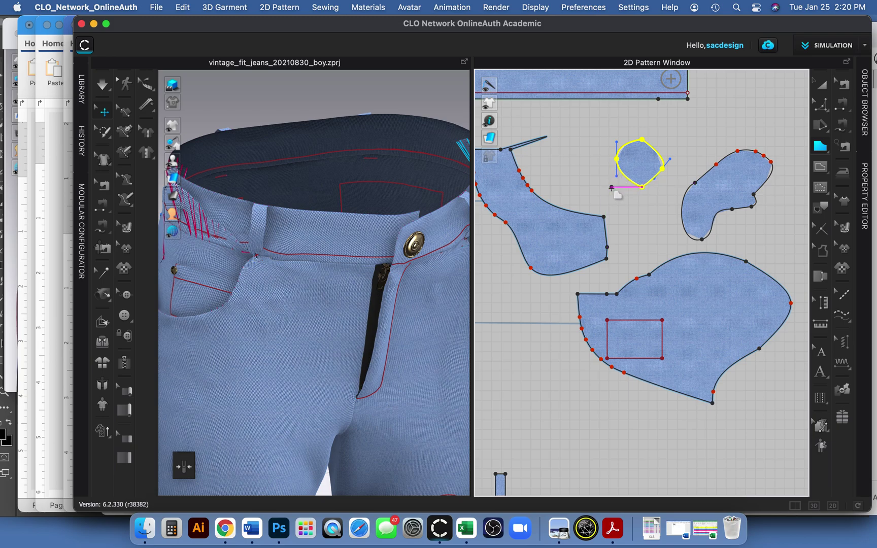
- Pull the small new piece's left point outward with Edit Pattern and round that corner with Smooth Curve
{"action": "key", "text": "z"}
{"action": "mouse_move", "coordinate": [624, 182]}
{"action": "left_mouse_down"}
{"action": "mouse_move", "coordinate": [617, 159]}
{"action": "mouse_move", "coordinate": [616, 185]}
{"action": "mouse_move", "coordinate": [604, 150]}
{"action": "mouse_move", "coordinate": [614, 170]}
{"action": "left_mouse_up"}
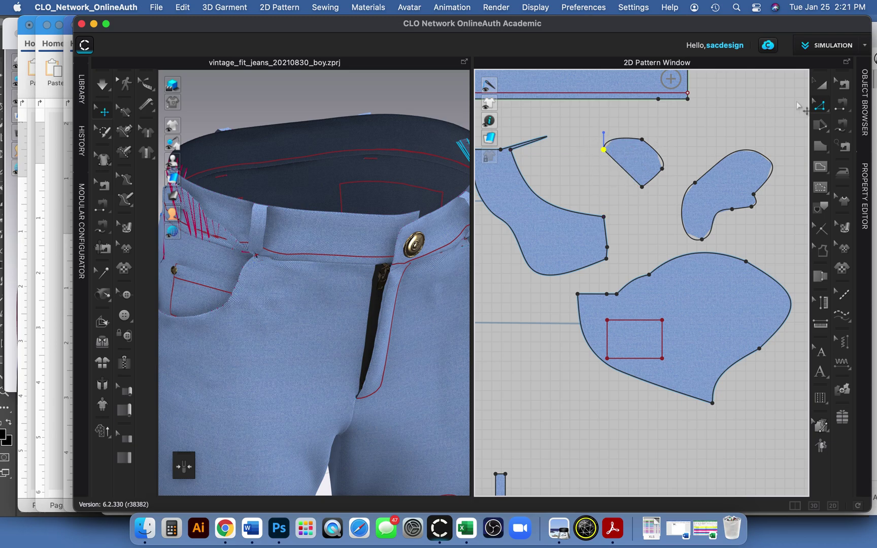
{"action": "left_click", "coordinate": [827, 108]}
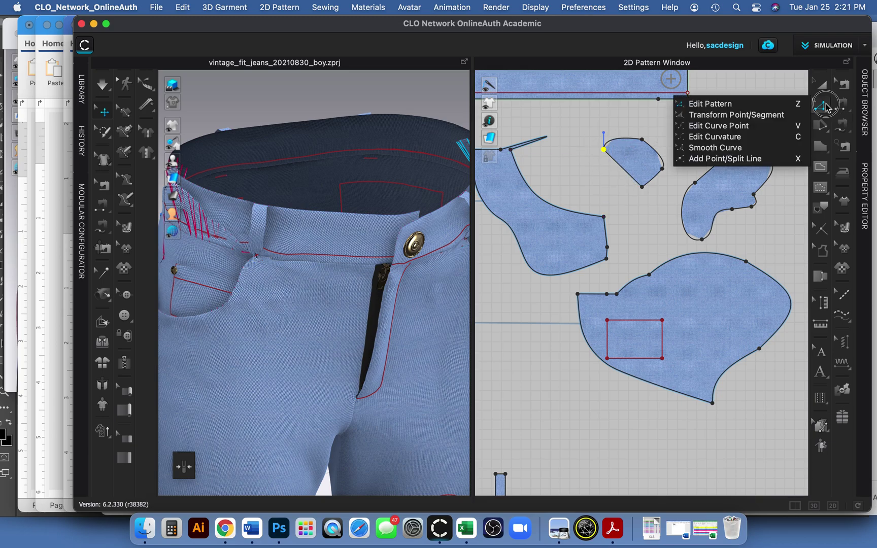
{"action": "left_click", "coordinate": [747, 146]}
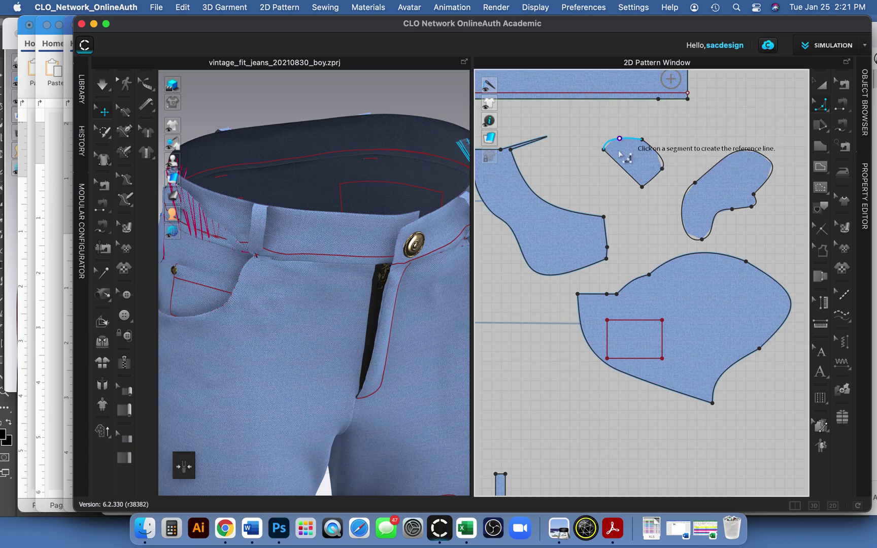
{"action": "left_click", "coordinate": [617, 163]}
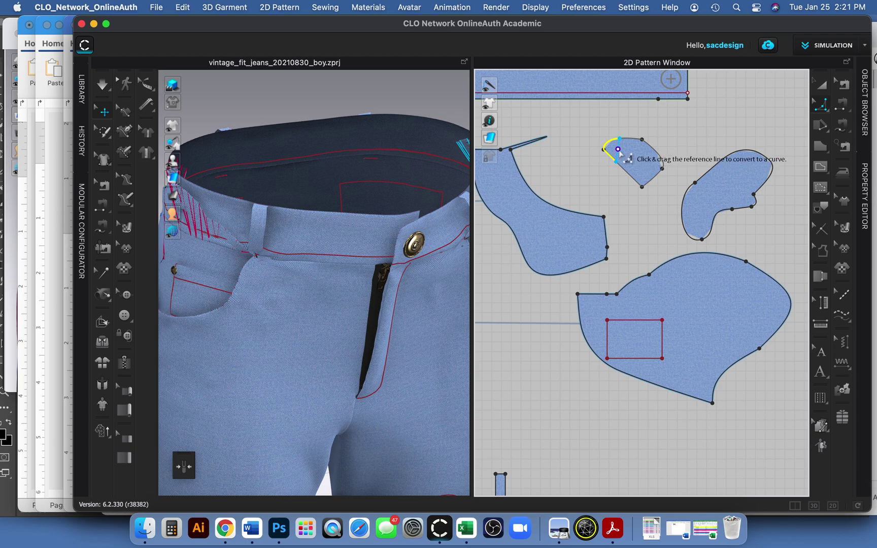
{"action": "mouse_move", "coordinate": [617, 152]}
{"action": "left_mouse_down"}
{"action": "mouse_move", "coordinate": [623, 157]}
{"action": "mouse_move", "coordinate": [602, 149]}
{"action": "left_mouse_up"}
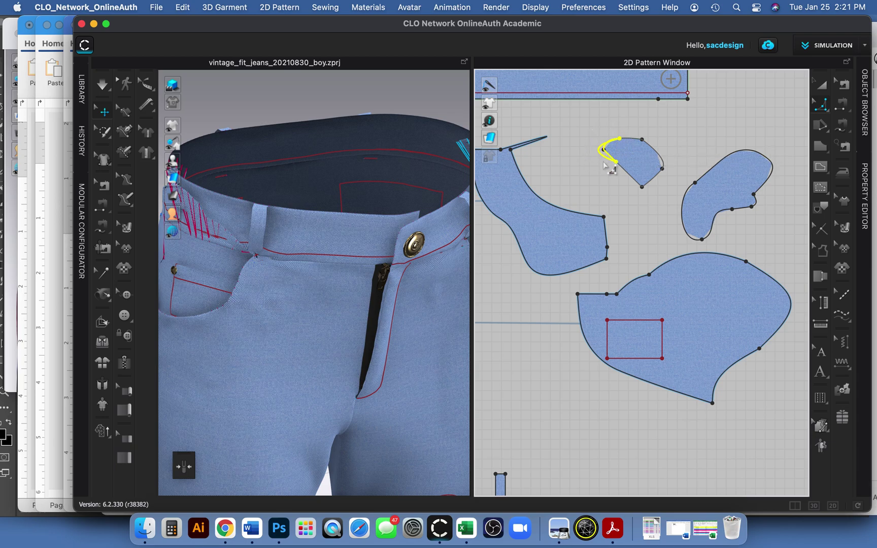
- Adjust the rounded corner's curve handle on the small piece and move the curve's lower end point outward
{"action": "key", "text": "v"}
{"action": "left_click_drag", "start_coordinate": [593, 157], "coordinate": [597, 154]}
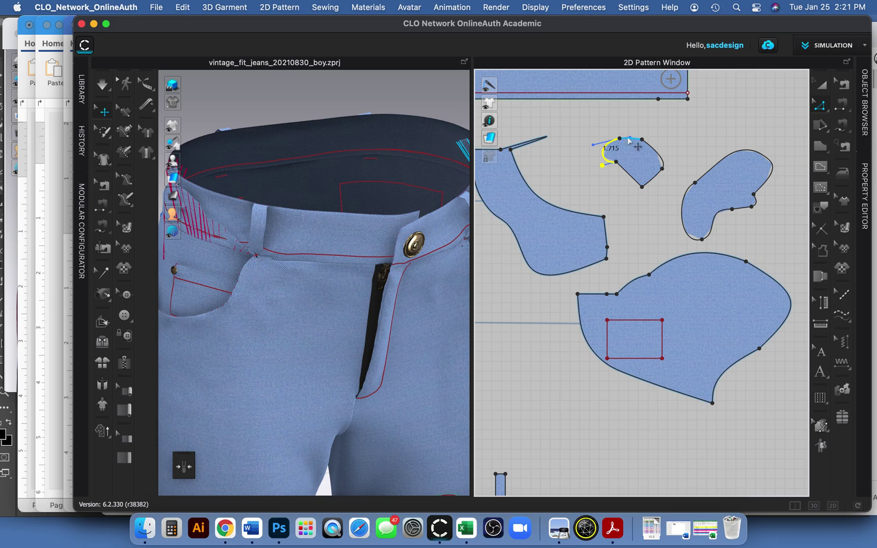
{"action": "left_click", "coordinate": [616, 161]}
{"action": "left_click_drag", "start_coordinate": [616, 162], "coordinate": [604, 169]}
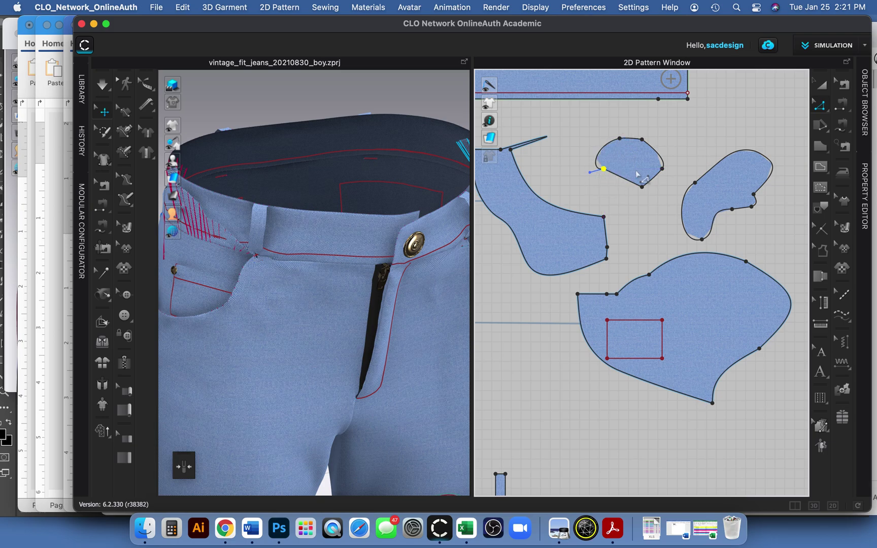